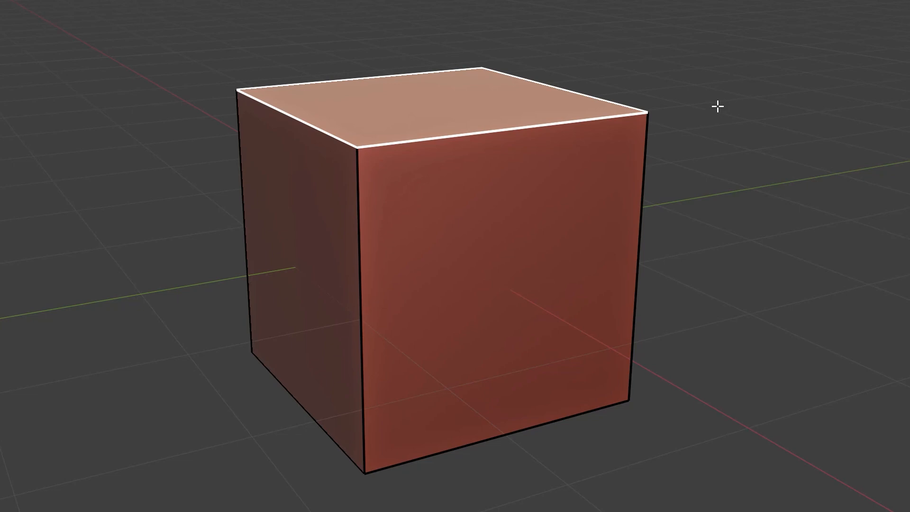
Delete the cube's top and side faces, keeping the bottom face and vertical edges, and switch to vertex selection.
key("x")
key("x")
left_click(521, 113)
mouse_move(741, 148)
middle_mouse_down()
mouse_move(681, 144)
mouse_move(725, 144)
middle_mouse_up()
key("1")
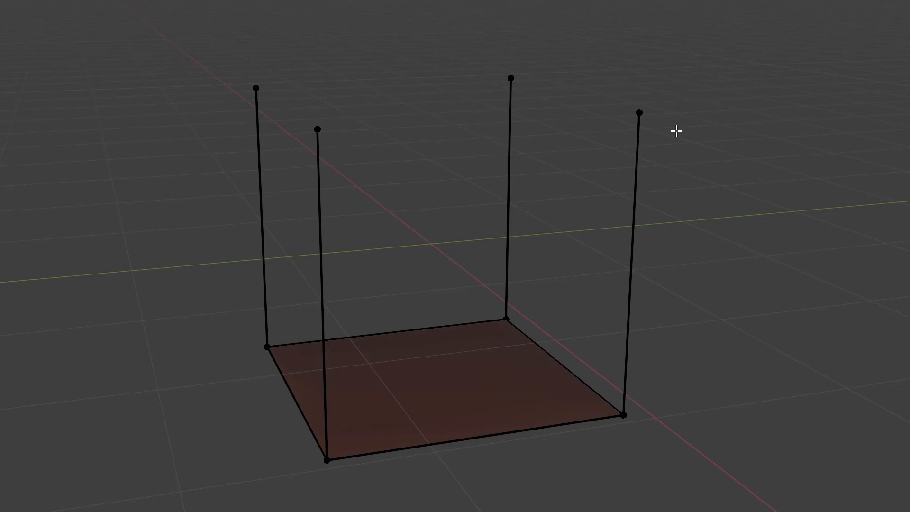
Connect the upper ends of the two front vertical edges with a new edge.
left_click(639, 113)
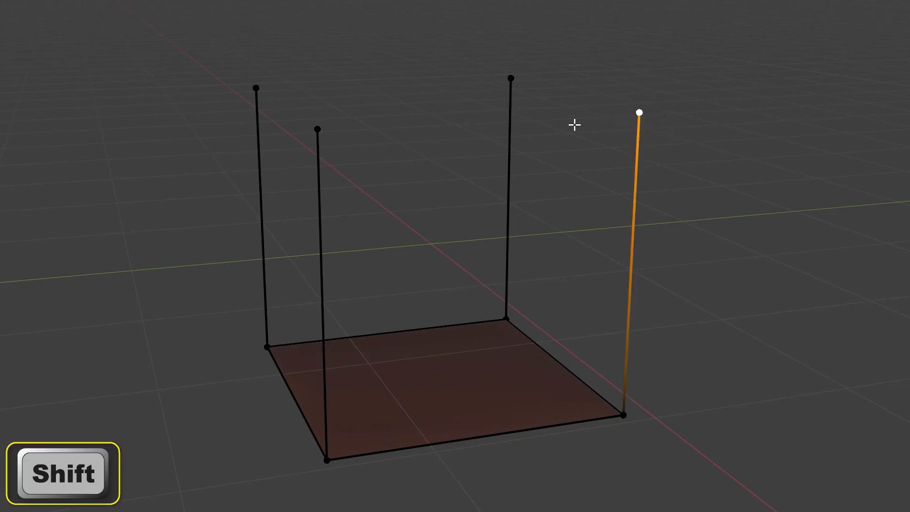
left_click(317, 129, "shift")
key("f")
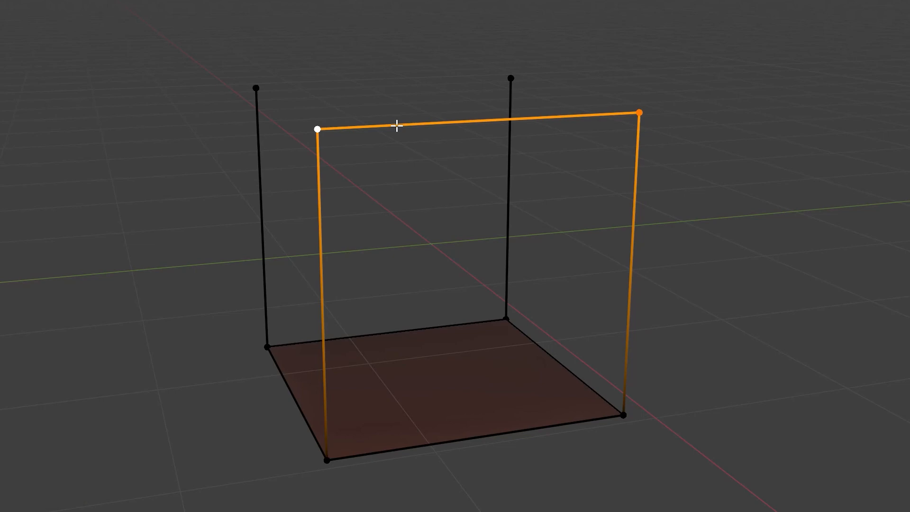
Create a face from the four corner vertices of the front opening, and undo it.
left_click(623, 415, "shift")
left_click(327, 461, "shift")
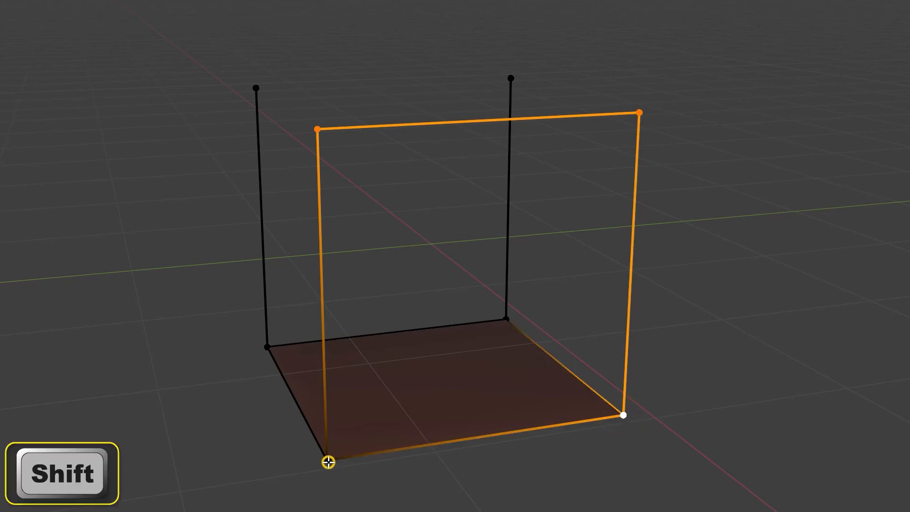
key("f")
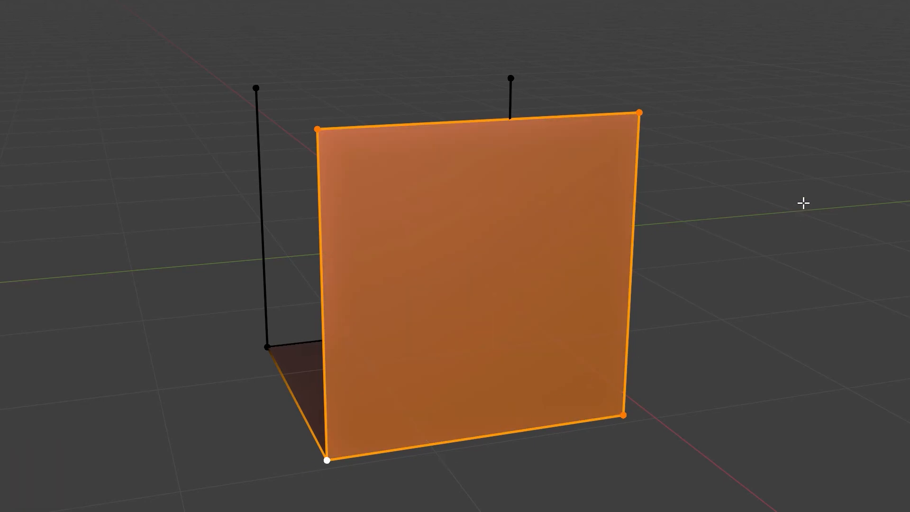
key("ctrl+z")
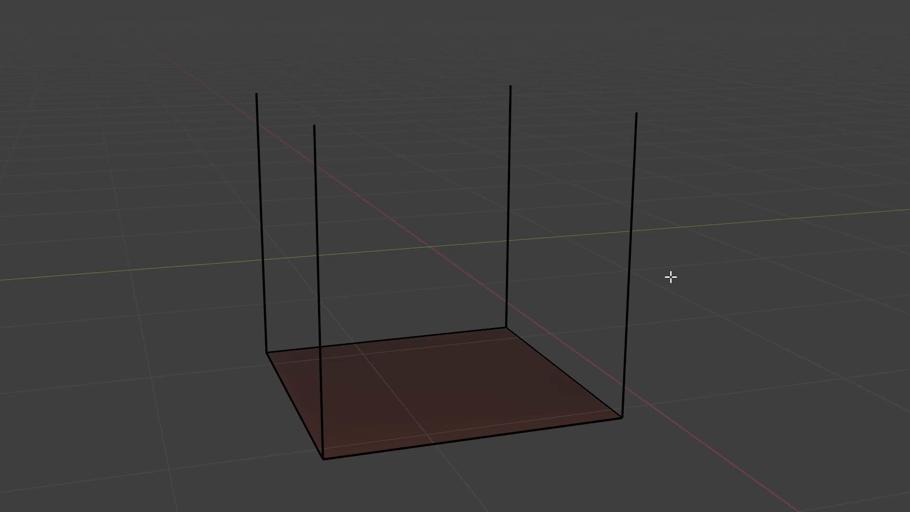
Select the two front vertical edges and create a face between them.
left_click(630, 258)
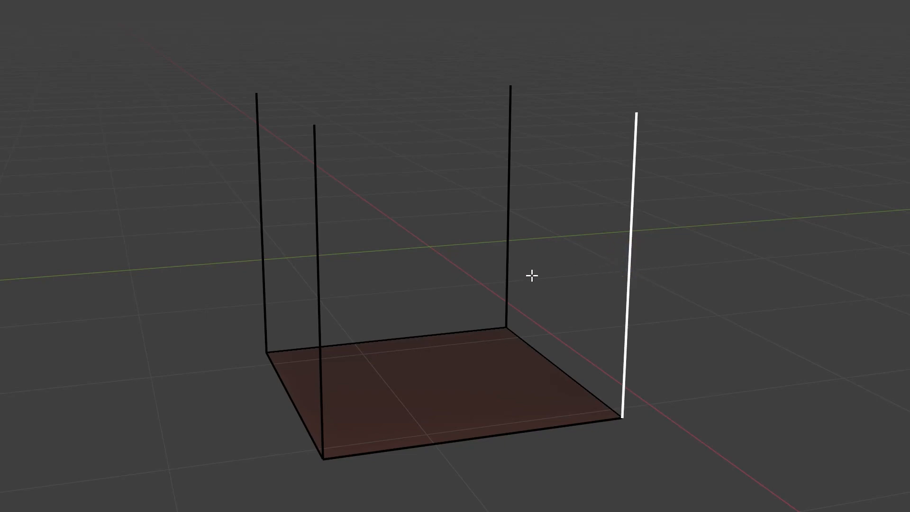
left_click(317, 277, "shift")
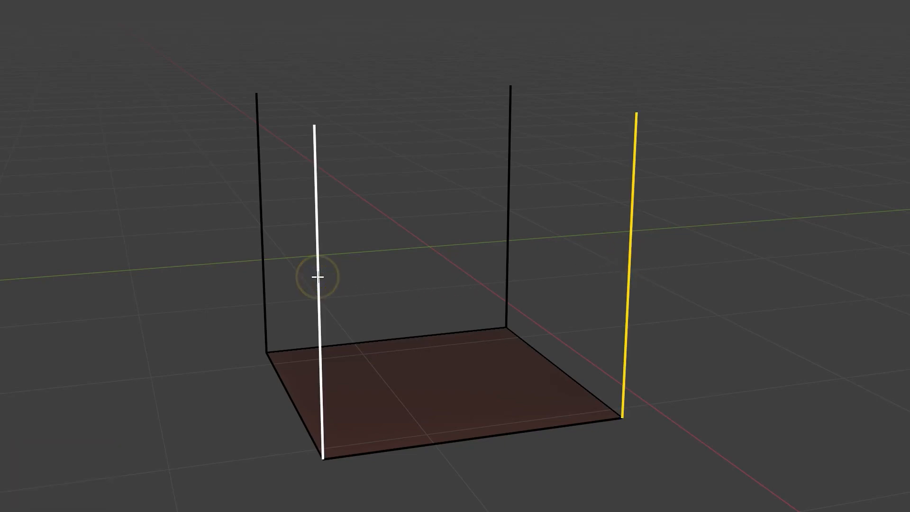
key("f")
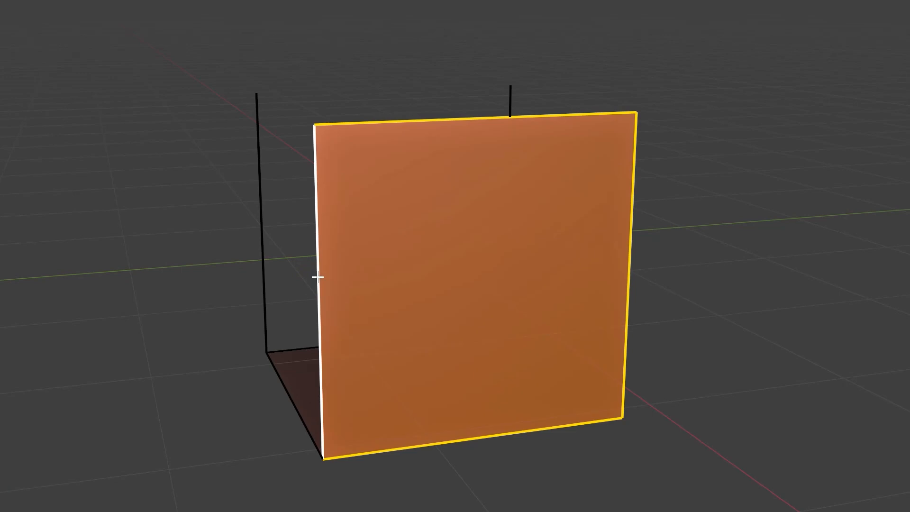
middle_click_drag(442, 357, 635, 362)
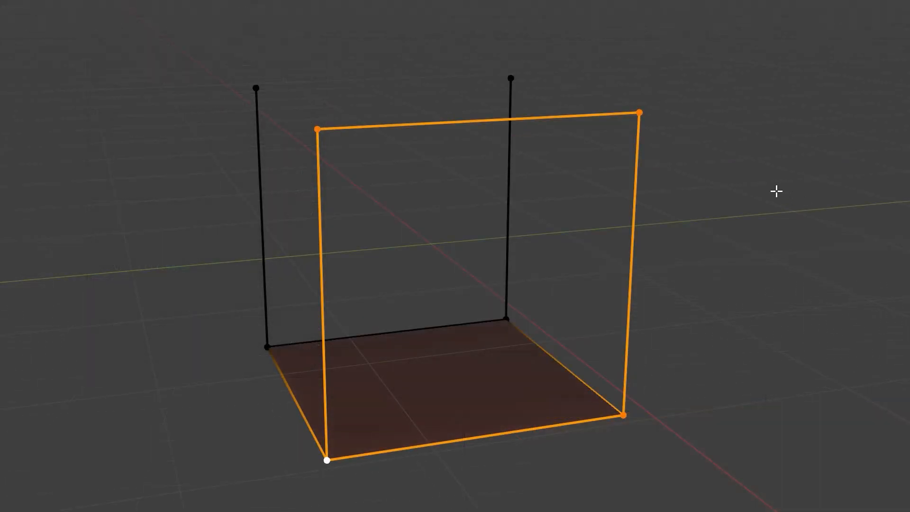
Apply the triangulating Fill command to the selected corner vertices of the front opening.
key("alt+f")
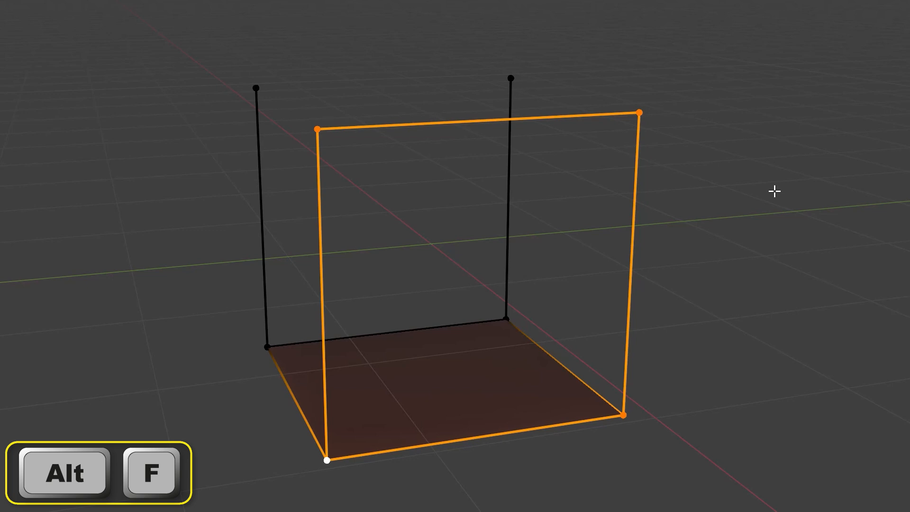
key("alt+f")
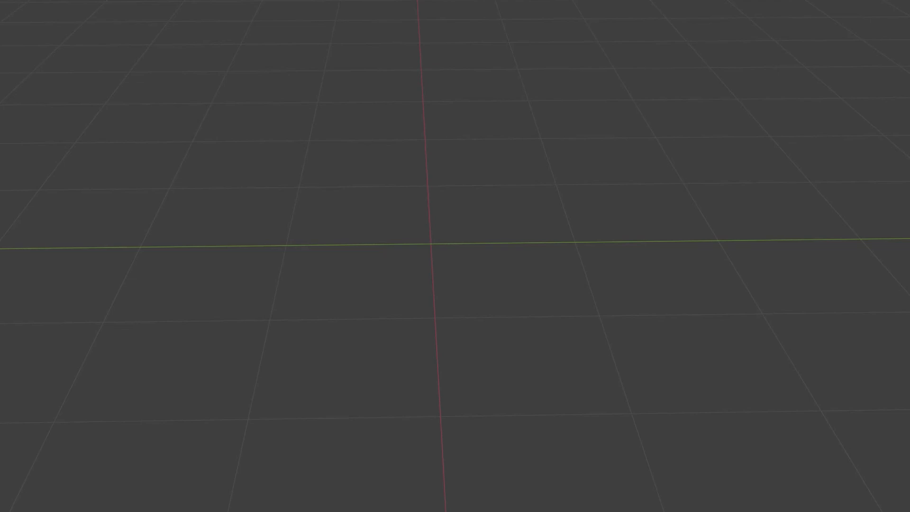
Add a plane mesh and enter edit mode with nothing selected.
key("shift+a")
mouse_move(75, 28)
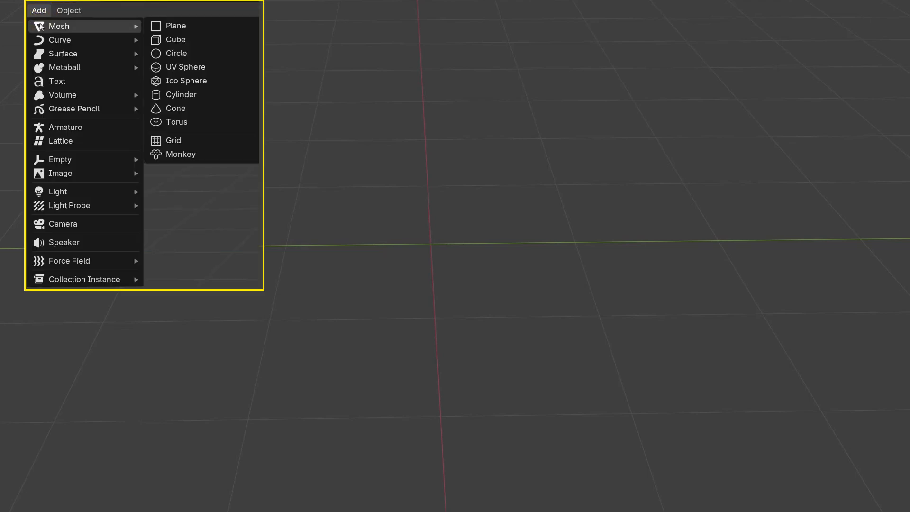
left_click(170, 26)
key("Tab")
key("alt+a")
Raise one far corner vertex of the plane straight up along the Z axis.
left_click(298, 186)
key("g")
key("z")
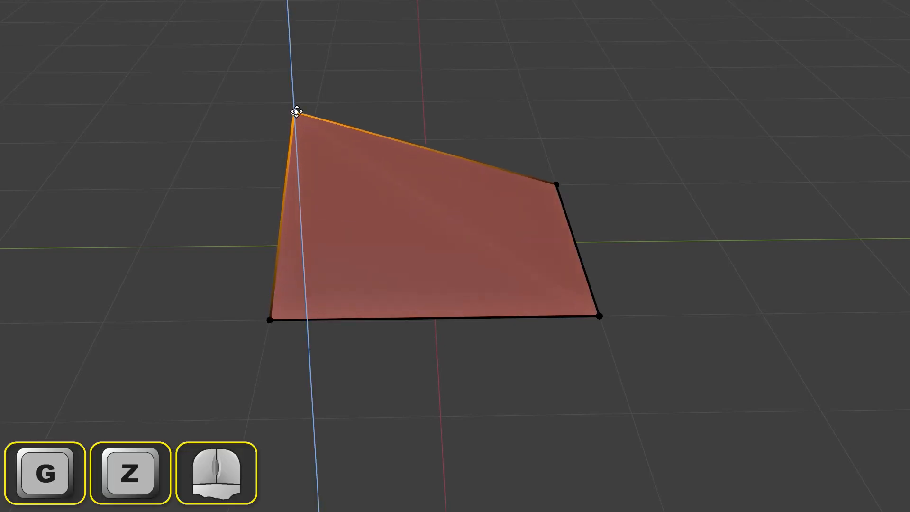
left_click(295, 112)
Create an edge from the raised corner to the diagonally opposite vertex, and select the face to check whether it is split.
middle_click_drag(415, 302, 350, 330)
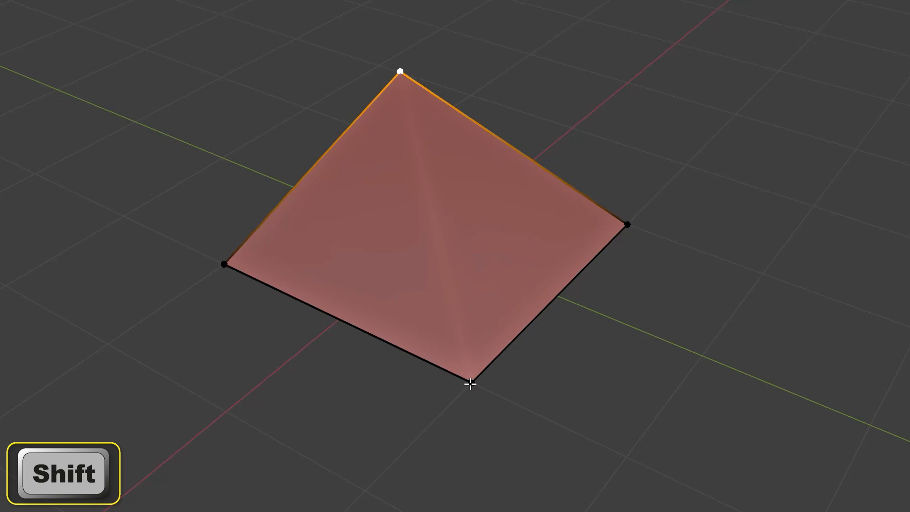
left_click(470, 380, "shift")
key("f")
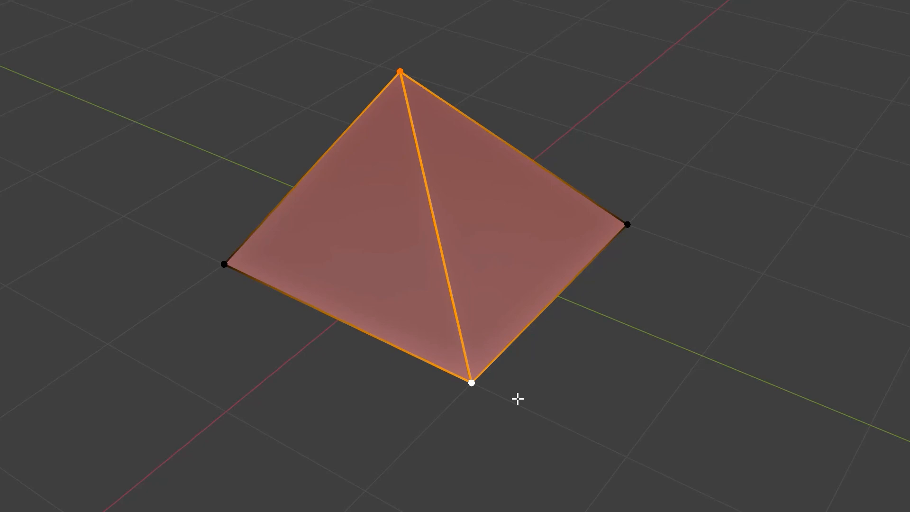
left_click(589, 394)
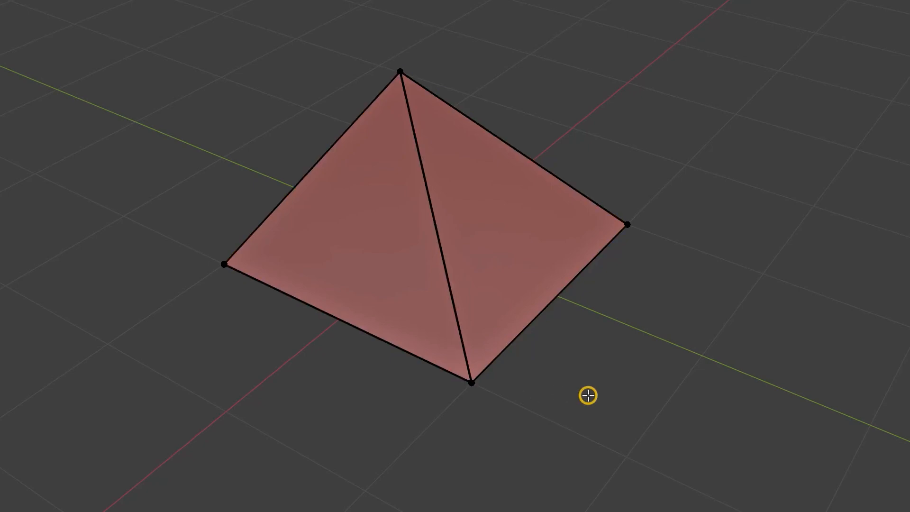
key("3")
left_click(521, 293)
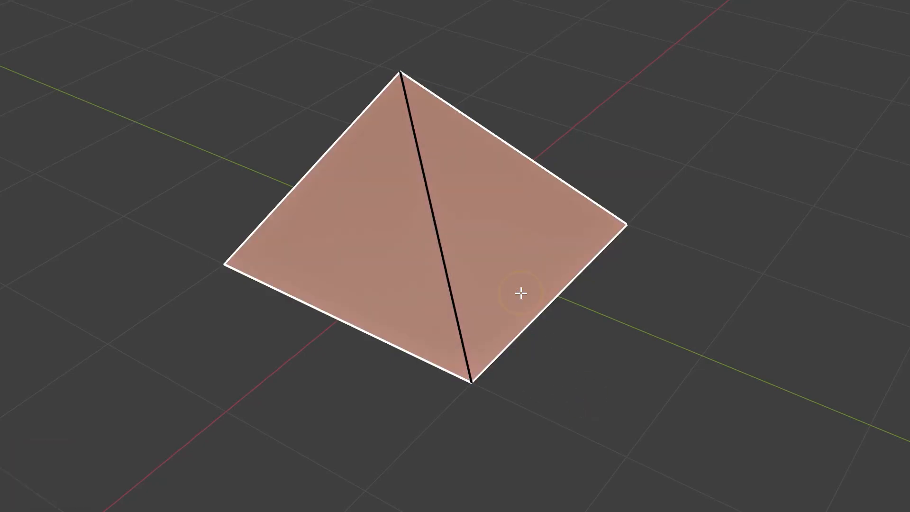
left_click(577, 386)
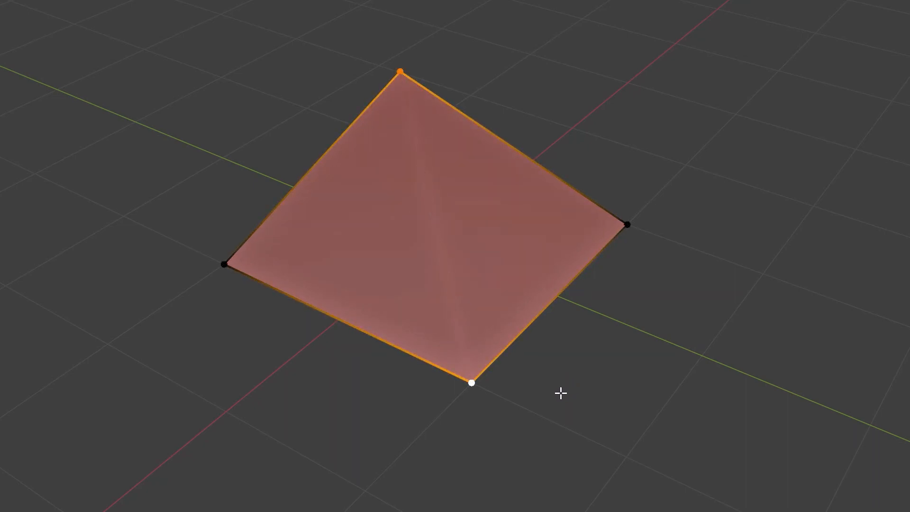
Split the plane's face with Connect Vertex Path between the two selected opposite corners, and select each half in face mode.
key("j")
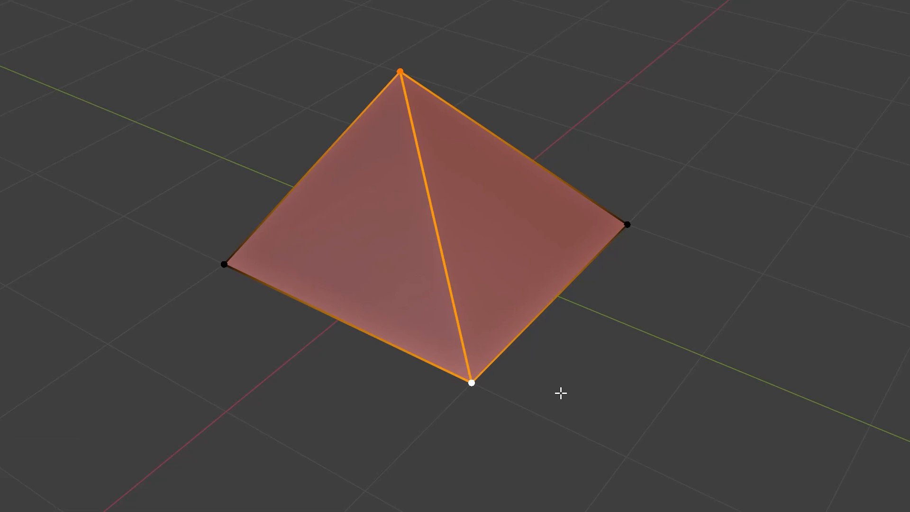
left_click(581, 387)
key("3")
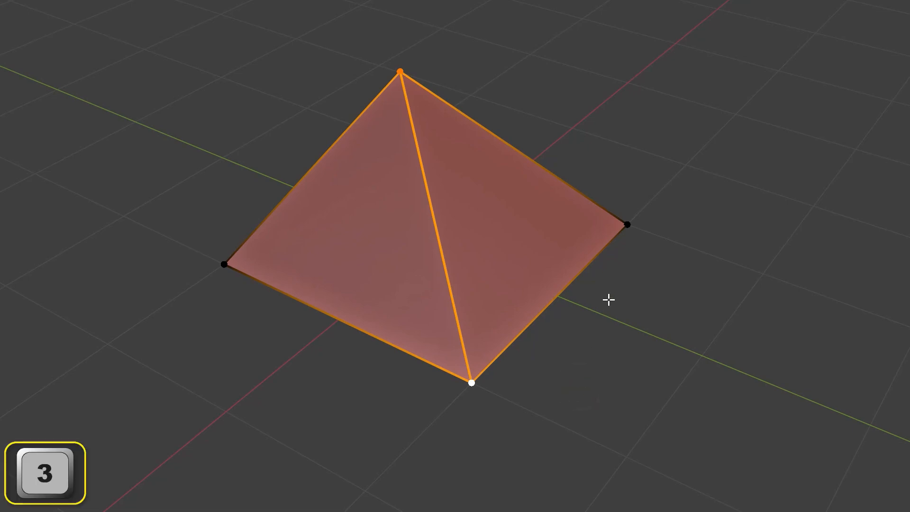
left_click(524, 279)
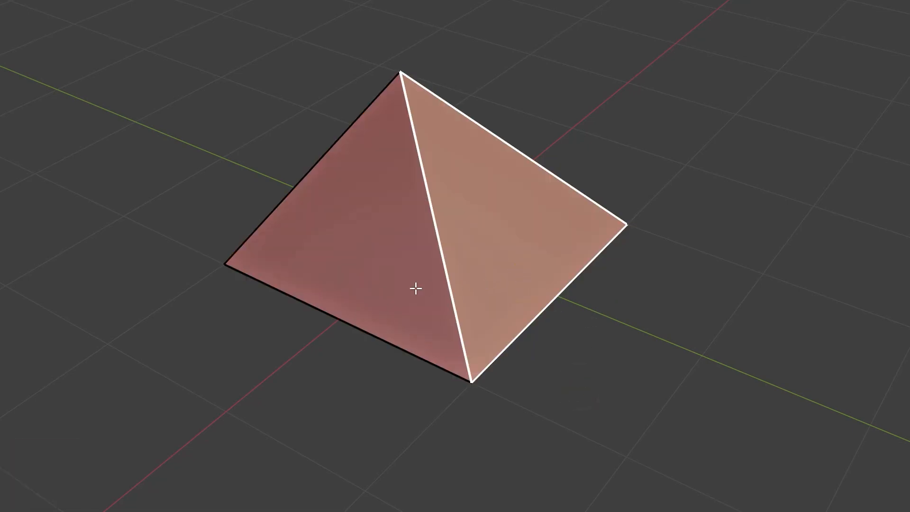
left_click(379, 283)
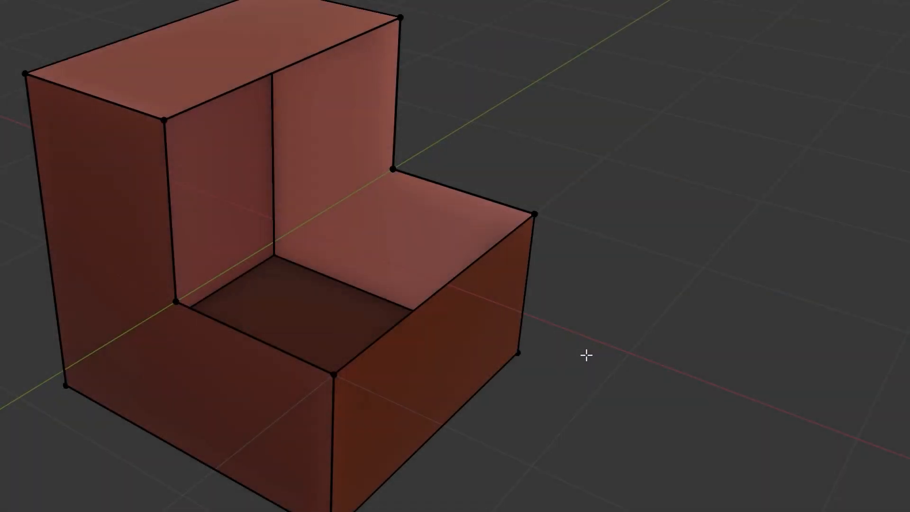
Select the six vertices bordering the opening of the step-shaped block.
middle_click_drag(586, 355, 548, 321)
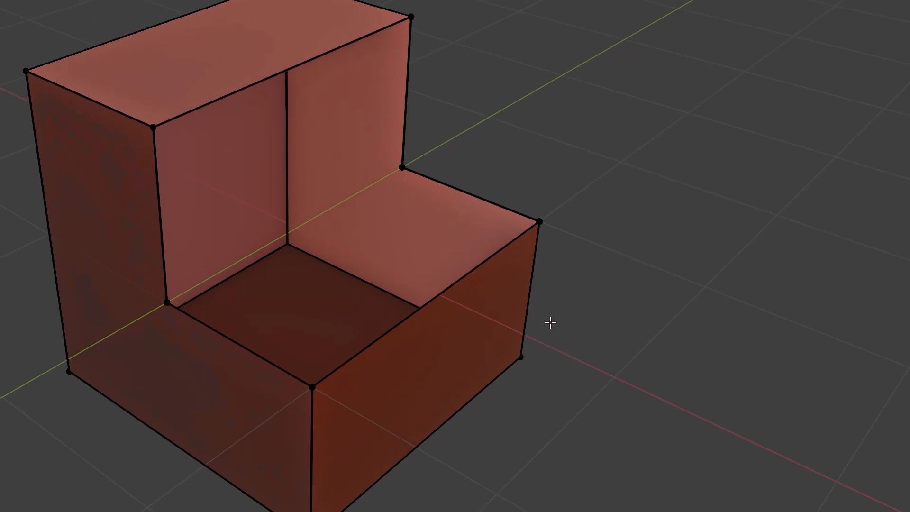
left_click(540, 221)
left_click(312, 387, "shift")
left_click(173, 304, "shift")
left_click(402, 167, "shift")
left_click(411, 17, "shift")
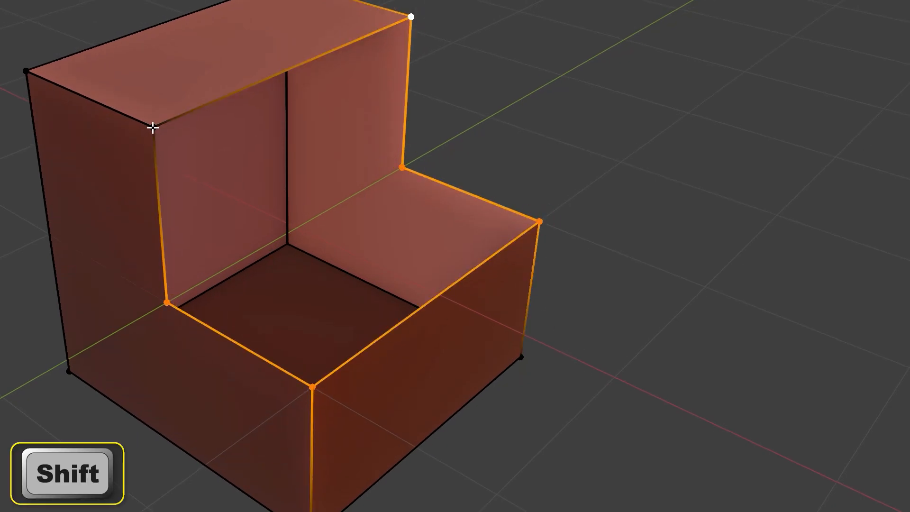
left_click(152, 127, "shift")
Close the stepped opening with a single face, inspect it, and undo it.
key("f")
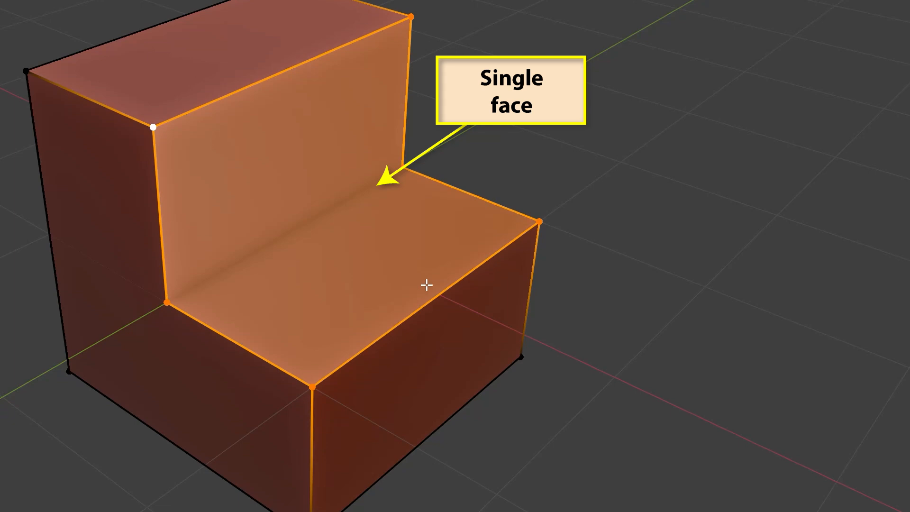
mouse_move(427, 285)
middle_mouse_down()
mouse_move(496, 246)
mouse_move(368, 313)
mouse_move(388, 294)
middle_mouse_up()
middle_click_drag(389, 293, 392, 293)
key("ctrl+z")
Close the stepped opening with triangular faces using the Fill command.
middle_click_drag(559, 327, 630, 327)
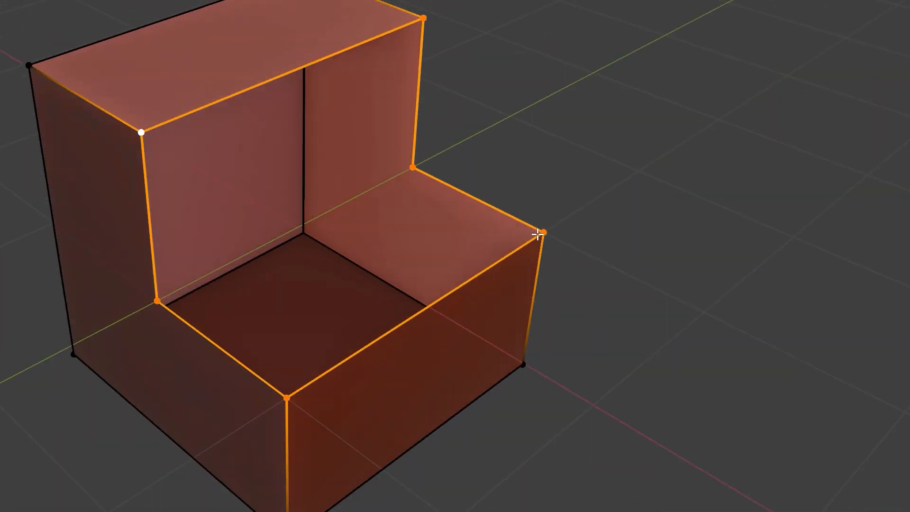
key("alt+f")
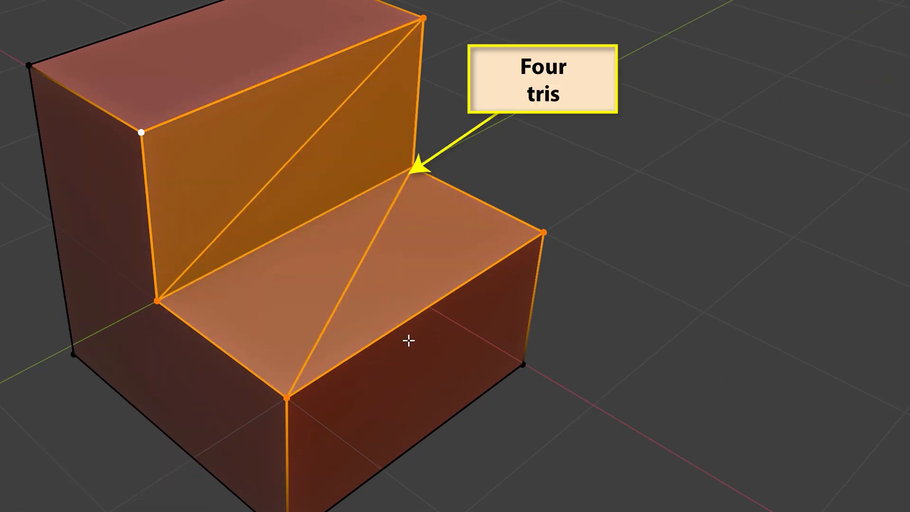
mouse_move(420, 344)
middle_mouse_down()
mouse_move(479, 317)
mouse_move(410, 325)
mouse_move(375, 355)
mouse_move(646, 380)
middle_mouse_up()
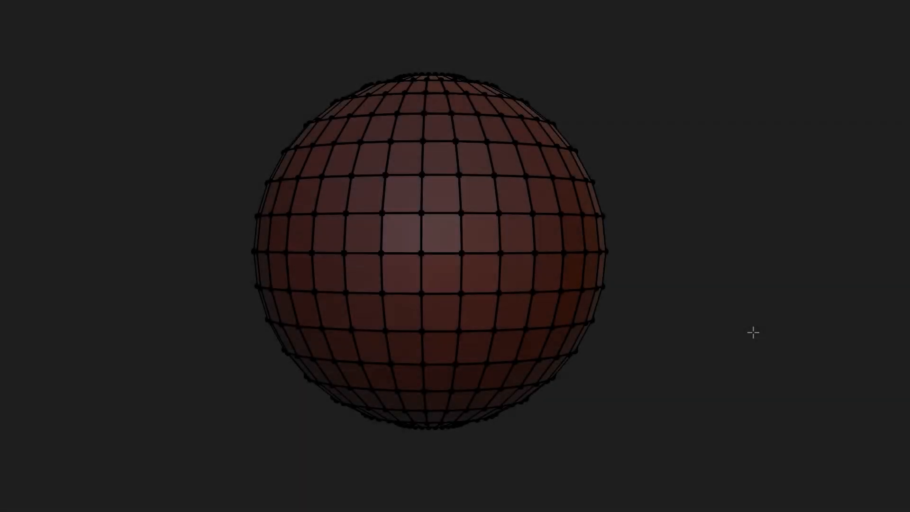
Select the edge loop around the hole in the UV sphere.
middle_click_drag(753, 331, 584, 348)
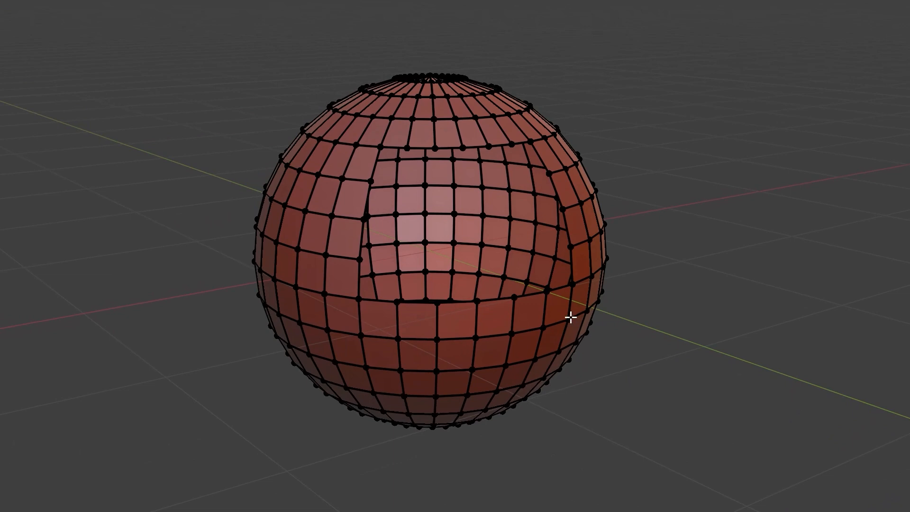
left_click(564, 286, "alt")
middle_click_drag(621, 329, 658, 347)
Close the sphere's hole with a single face, inspect it, and undo it.
key("f")
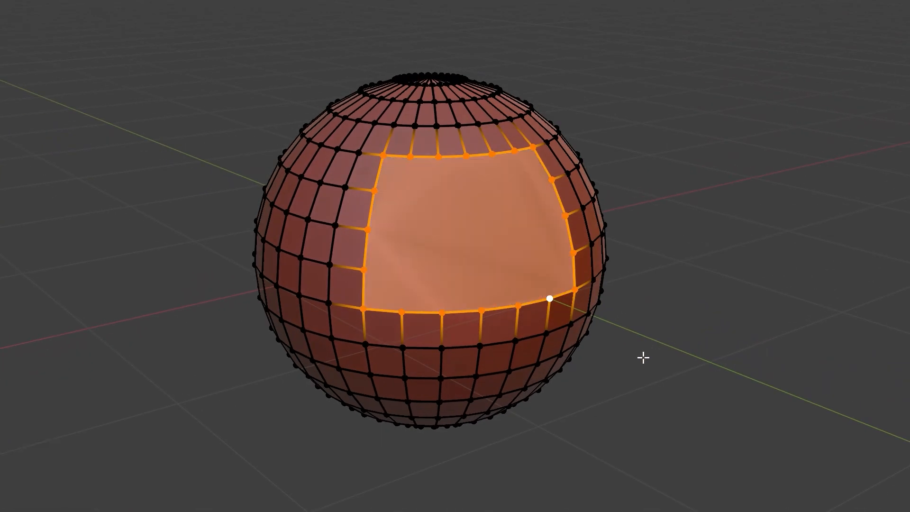
middle_click_drag(625, 375, 607, 376)
key("ctrl+z")
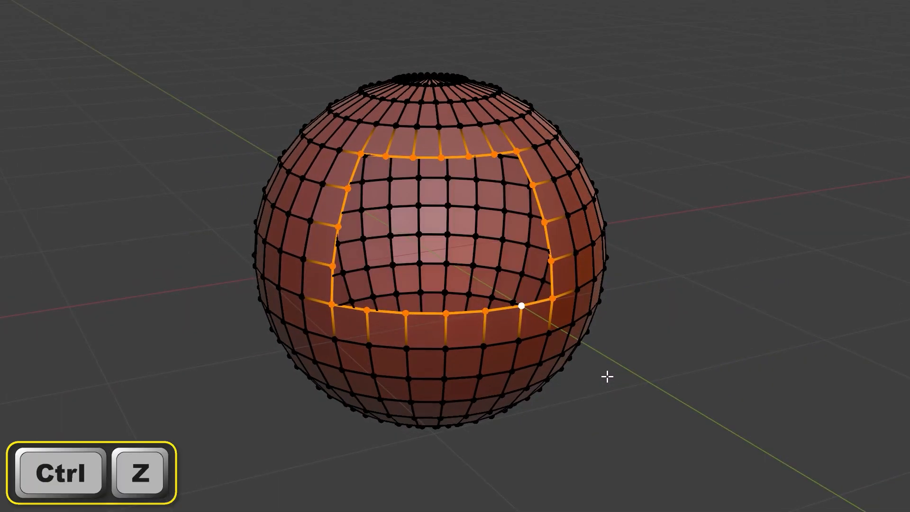
Close the sphere's hole with triangles using the Fill command, and toggle its Beauty option.
key("alt+f")
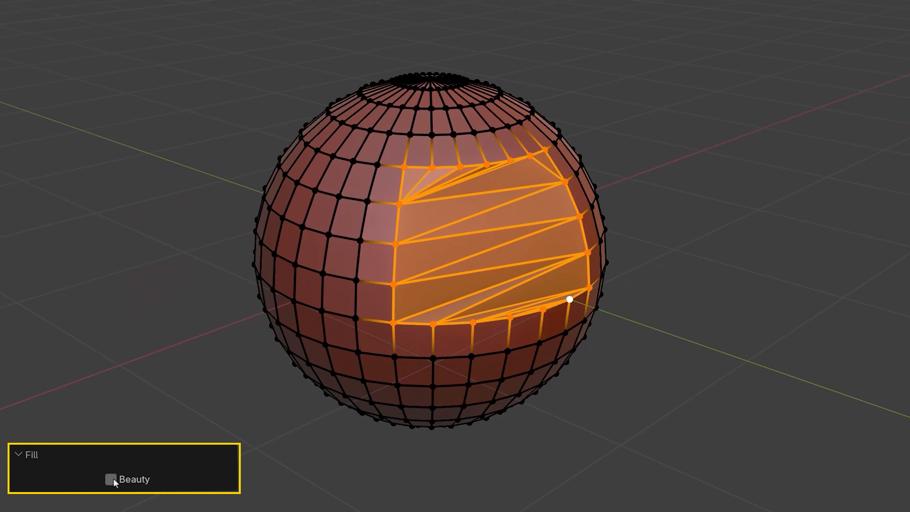
left_click(111, 479)
Apply Grid Fill to the selected boundary loop of the sphere's hole.
middle_click_drag(407, 454, 405, 511)
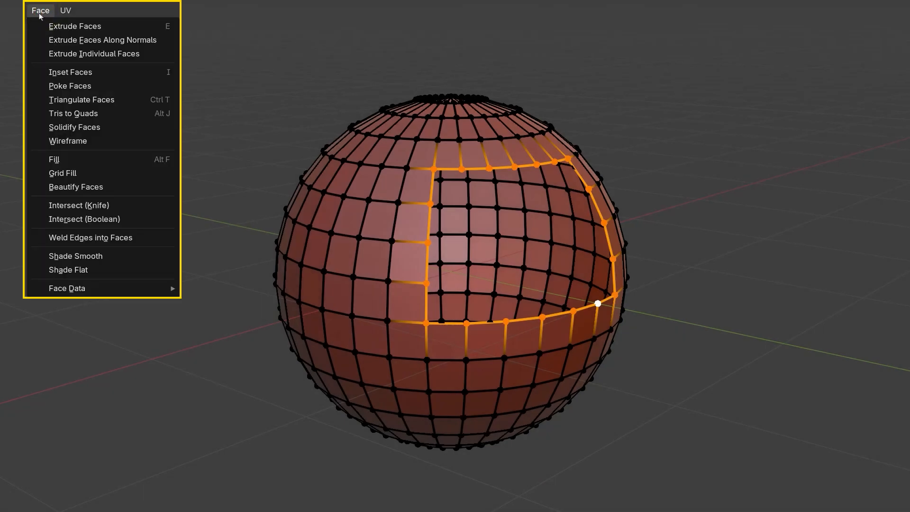
left_click(61, 173)
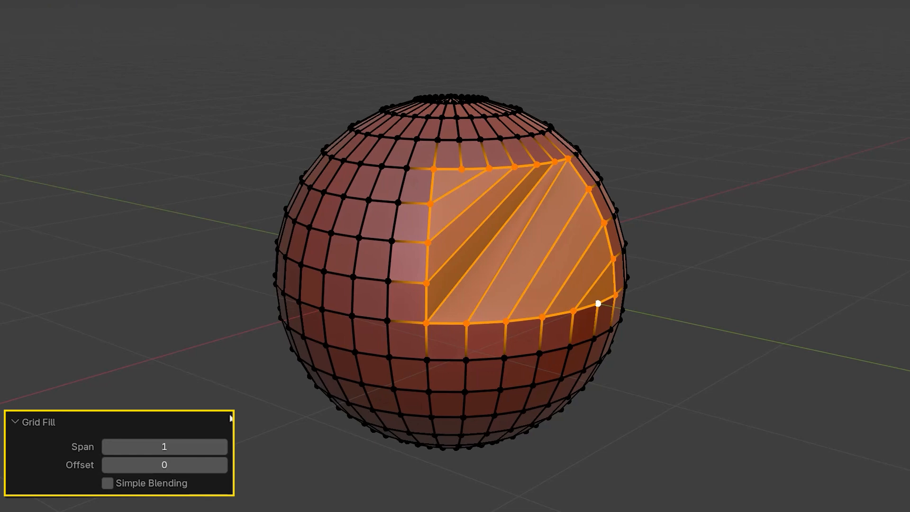
Increase the Grid Fill span to 6 for the patch closing the sphere's hole.
left_click(222, 446)
left_click(222, 447)
left_click(222, 447)
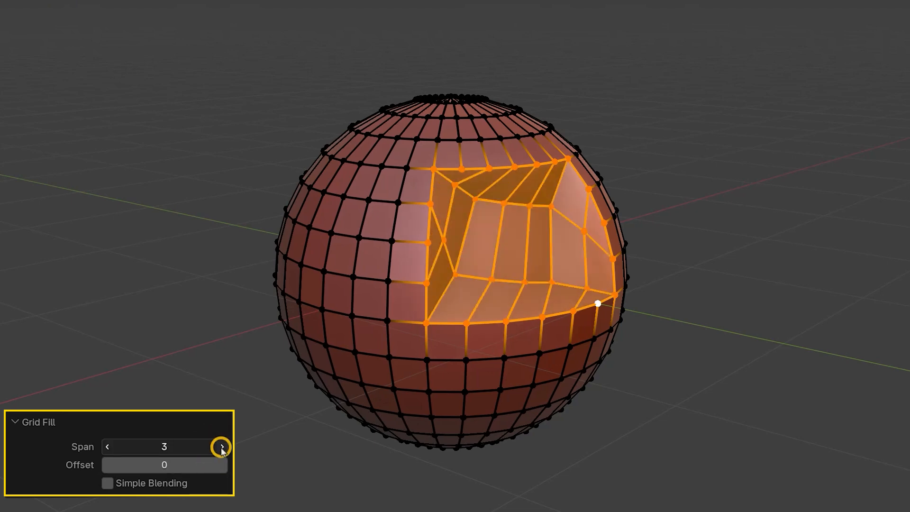
left_click(221, 446)
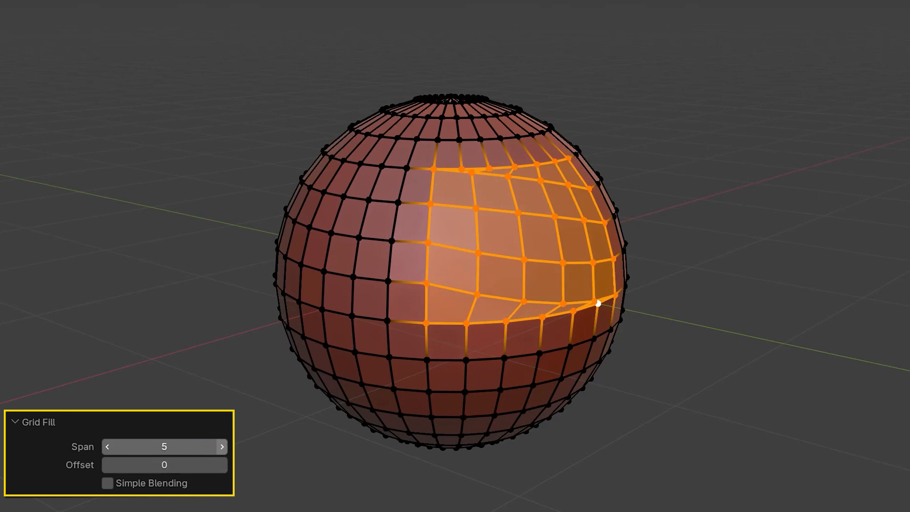
left_click(222, 446)
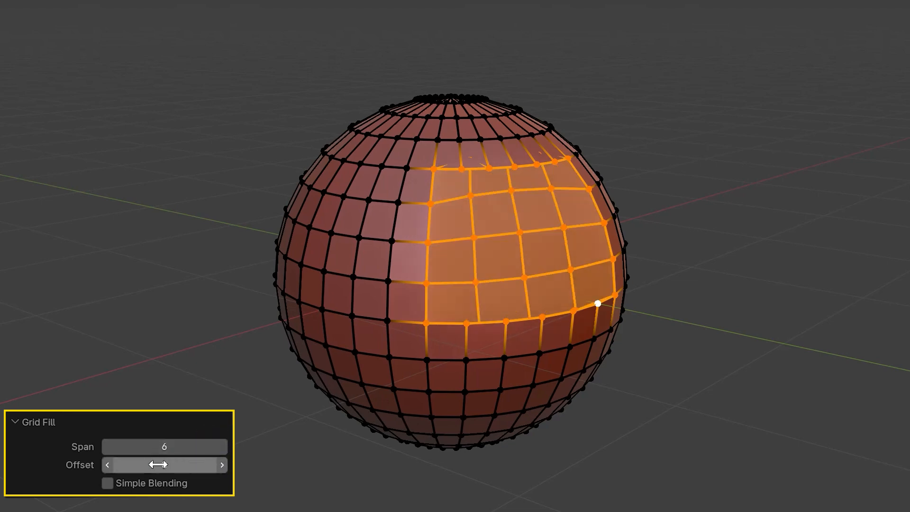
Raise the Grid Fill offset to 5 to align the patch's grid with the surrounding sphere topology.
left_click(221, 465)
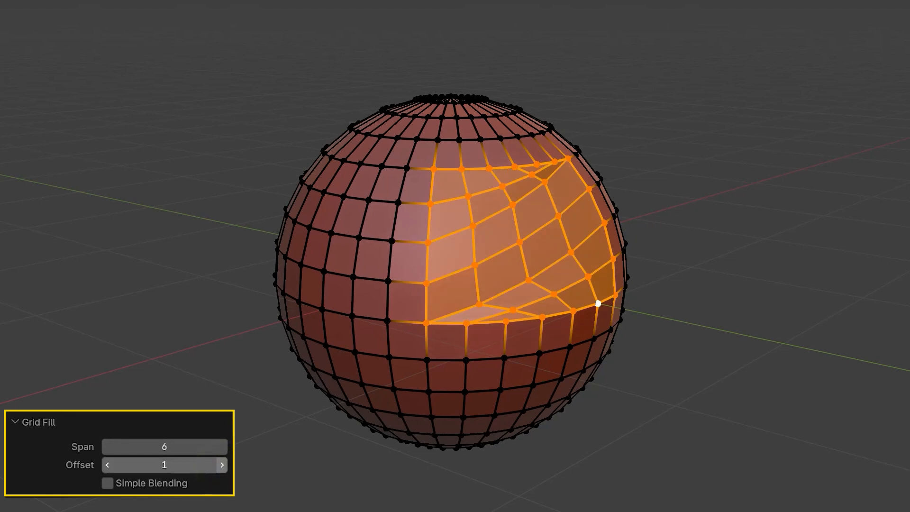
left_click(222, 465)
left_click(221, 465)
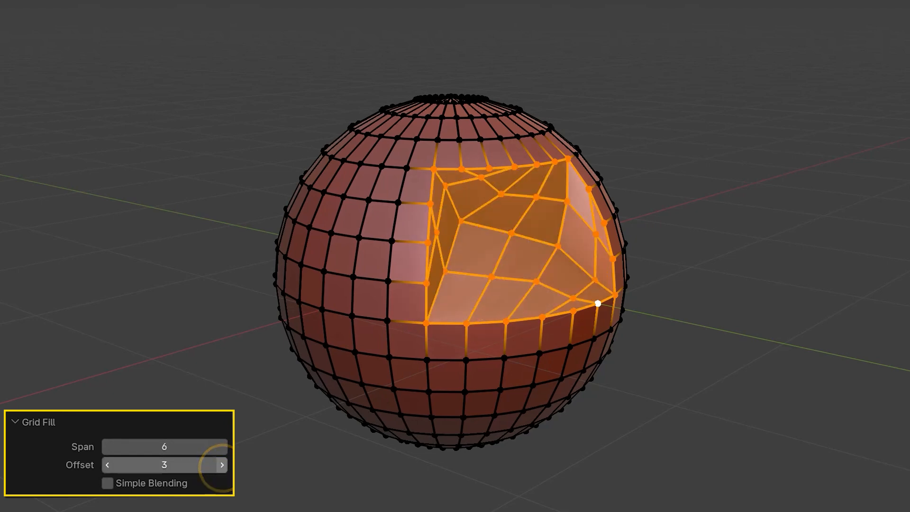
left_click(221, 465)
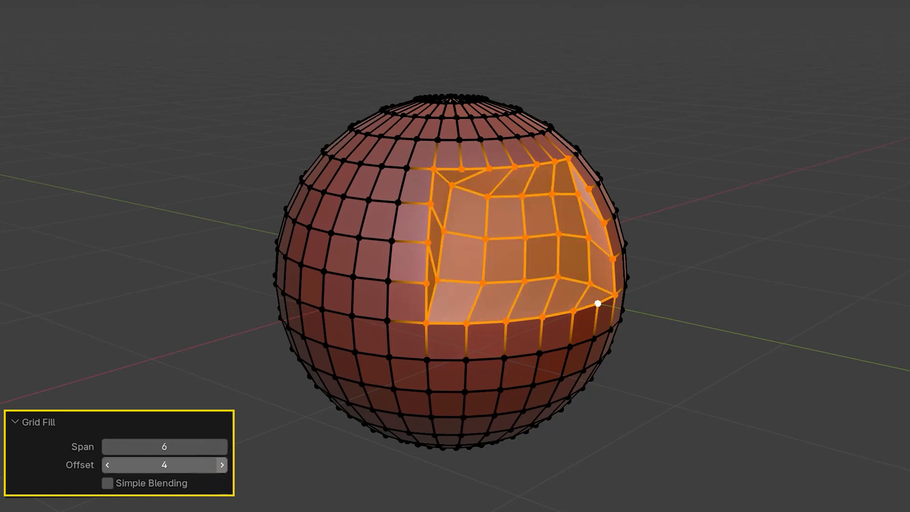
left_click(222, 465)
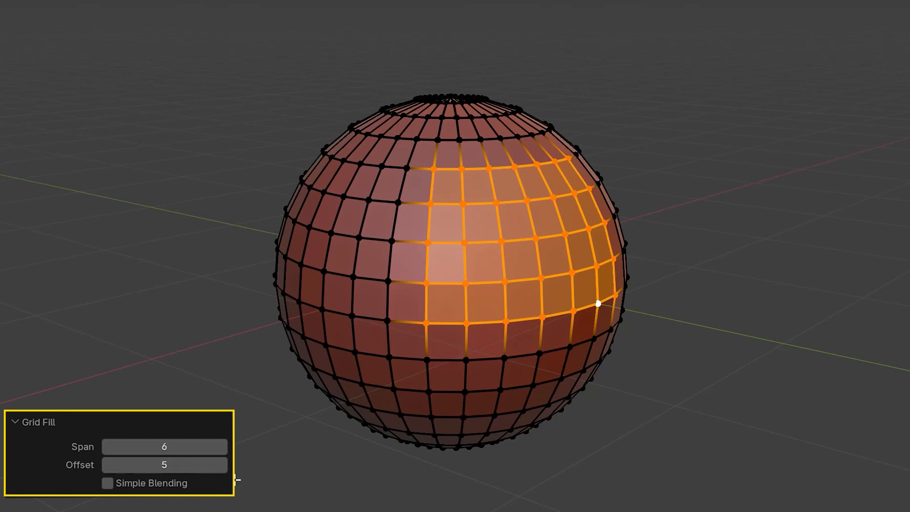
Enable Simple Blending for the Grid Fill and inspect the filled patch from another side.
mouse_move(264, 490)
middle_mouse_down()
mouse_move(374, 460)
mouse_move(355, 502)
mouse_move(237, 142)
mouse_move(209, 383)
mouse_move(264, 492)
middle_mouse_up()
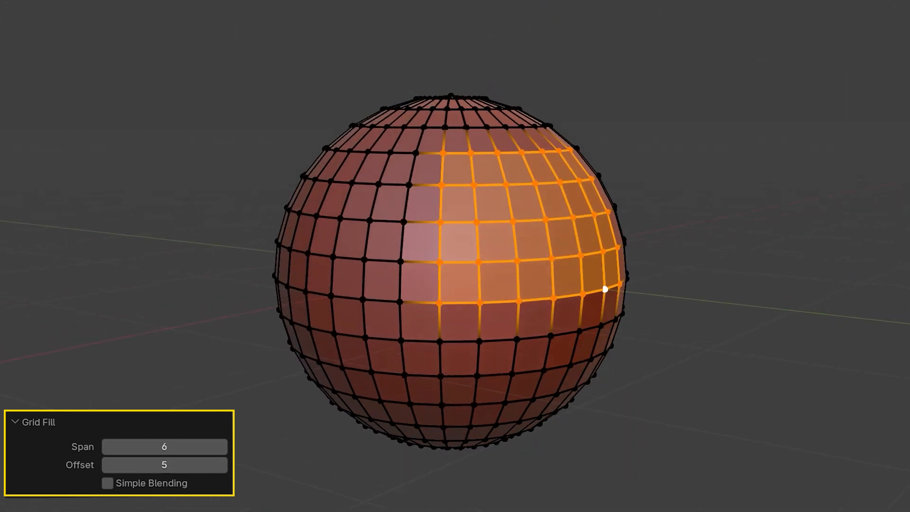
left_click(108, 483)
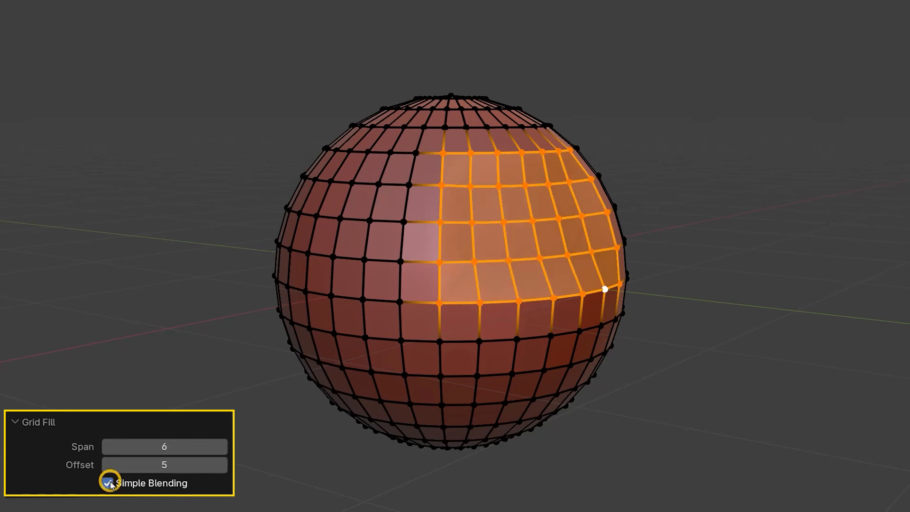
middle_click_drag(245, 505, 149, 501)
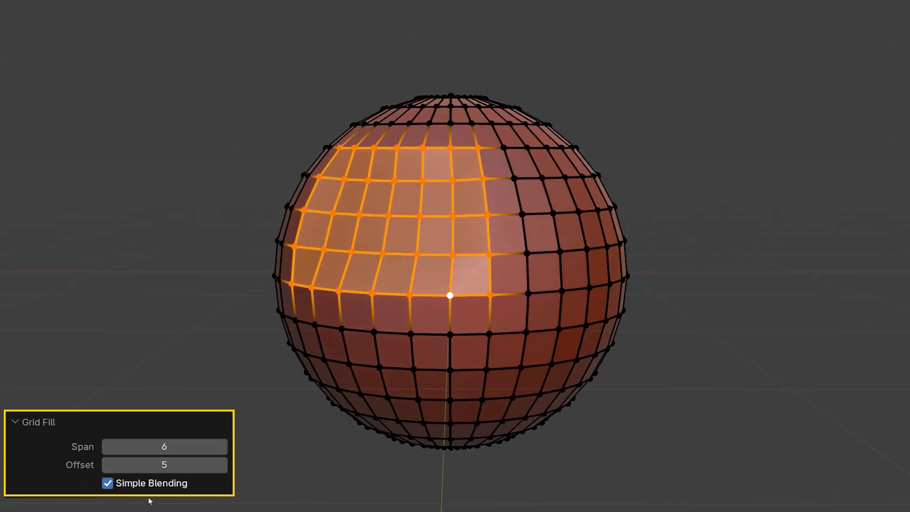